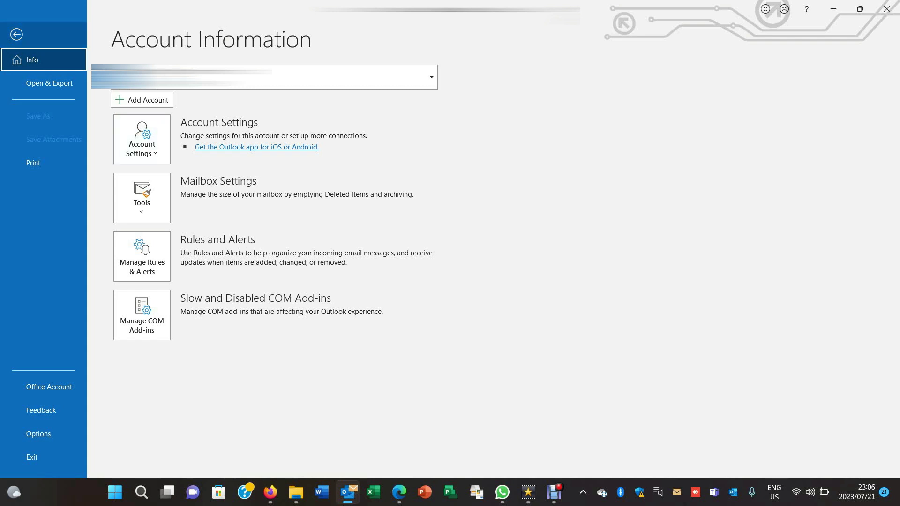
Open Windows Indexing Options from Outlook's Search settings and centre the window over the settings.
key("Escape")
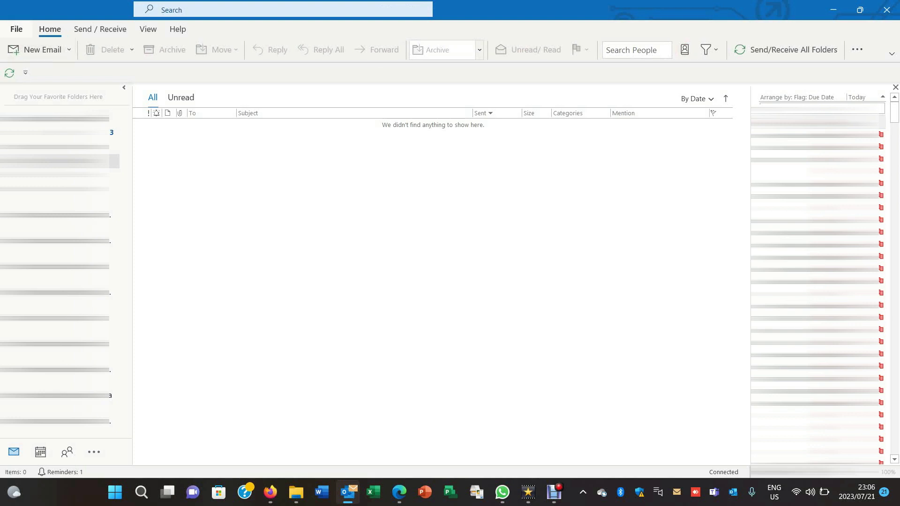
left_click(17, 29)
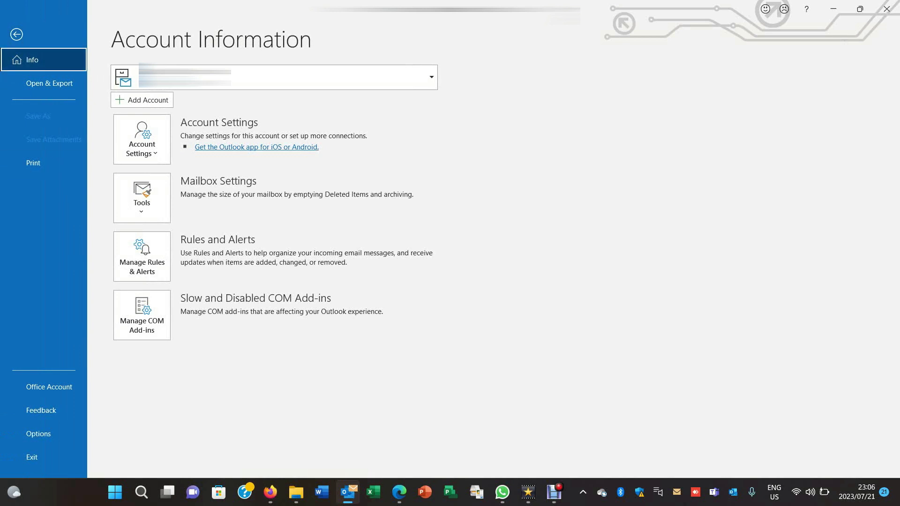
left_click(39, 434)
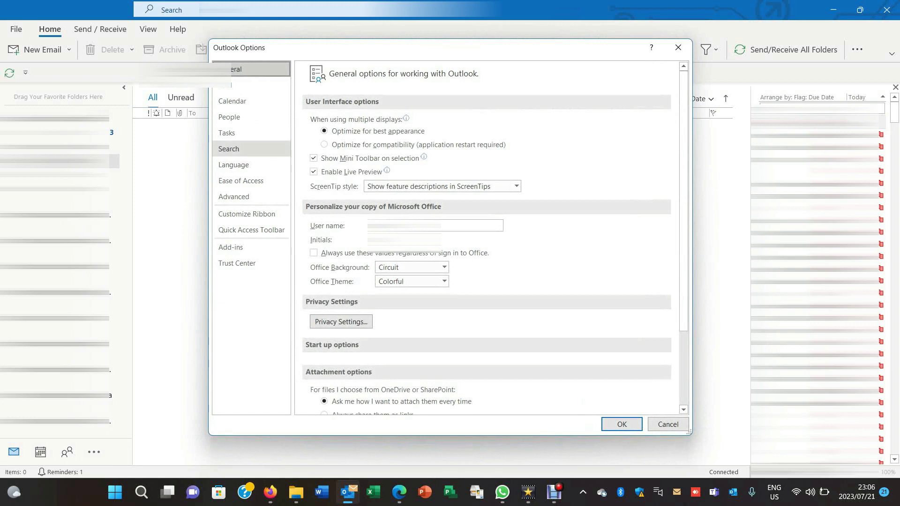
left_click(233, 148)
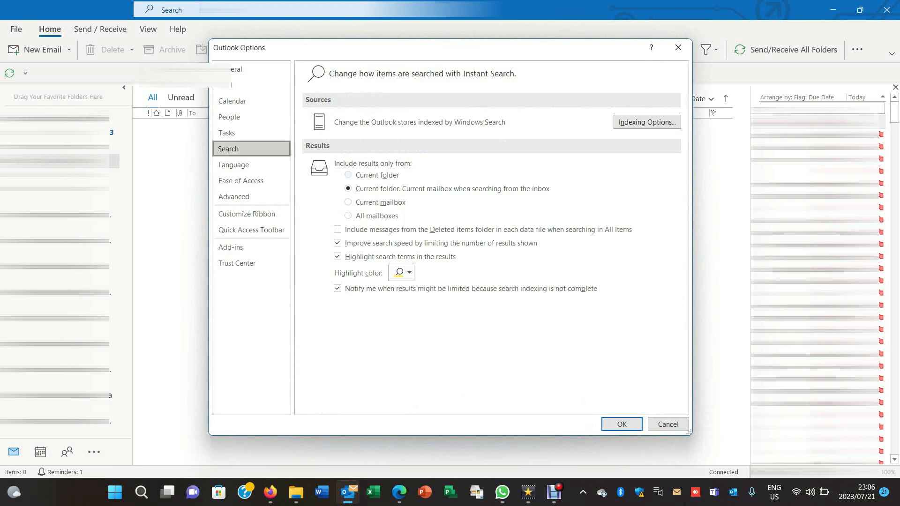
left_click(647, 122)
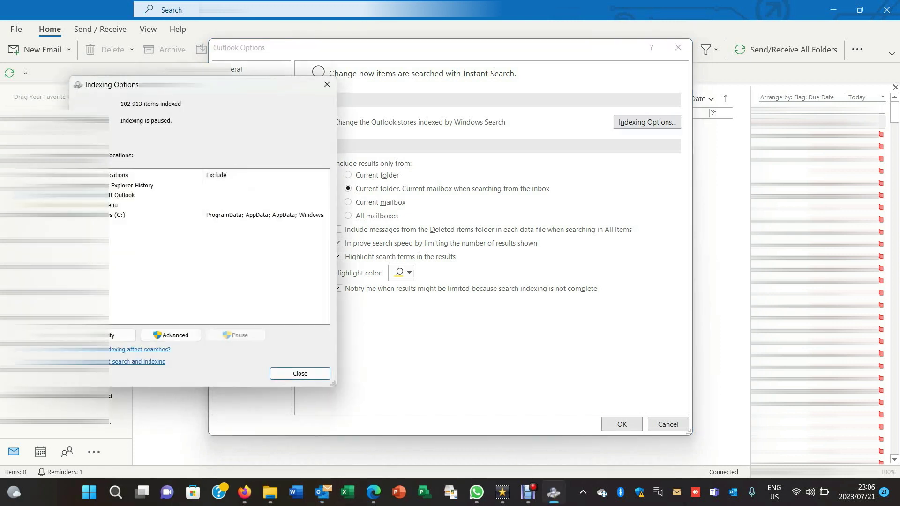
left_click_drag(167, 92, 368, 100)
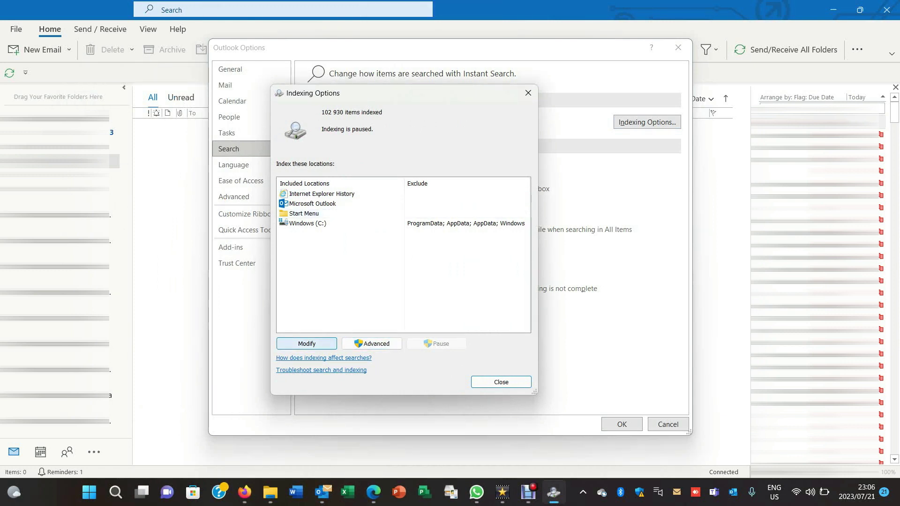
left_click(306, 343)
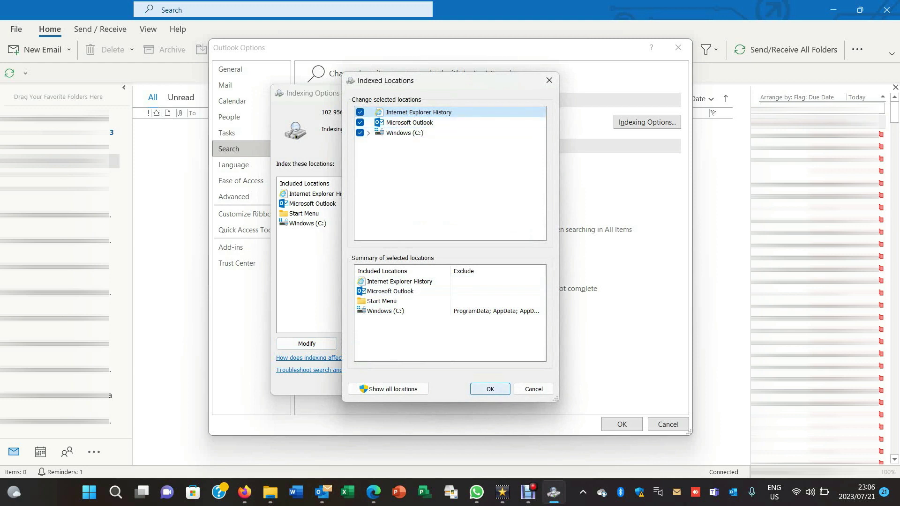
left_click(490, 389)
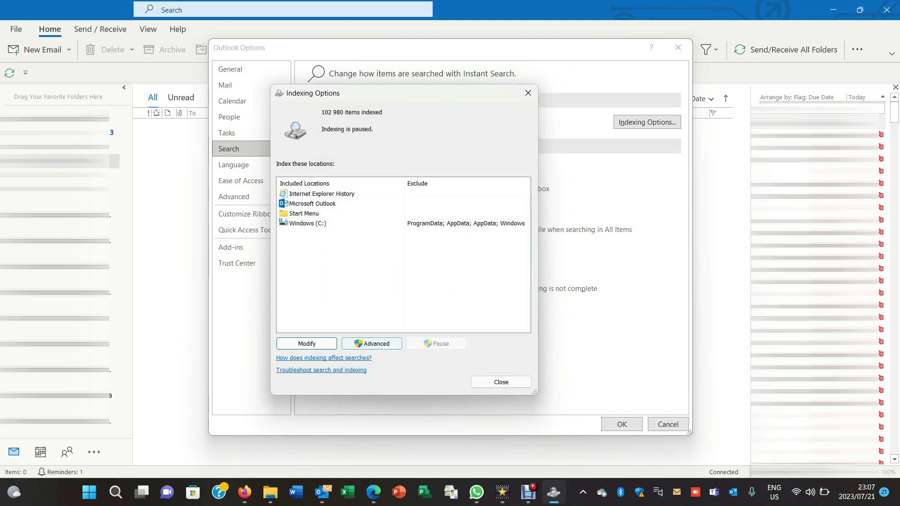
left_click(372, 343)
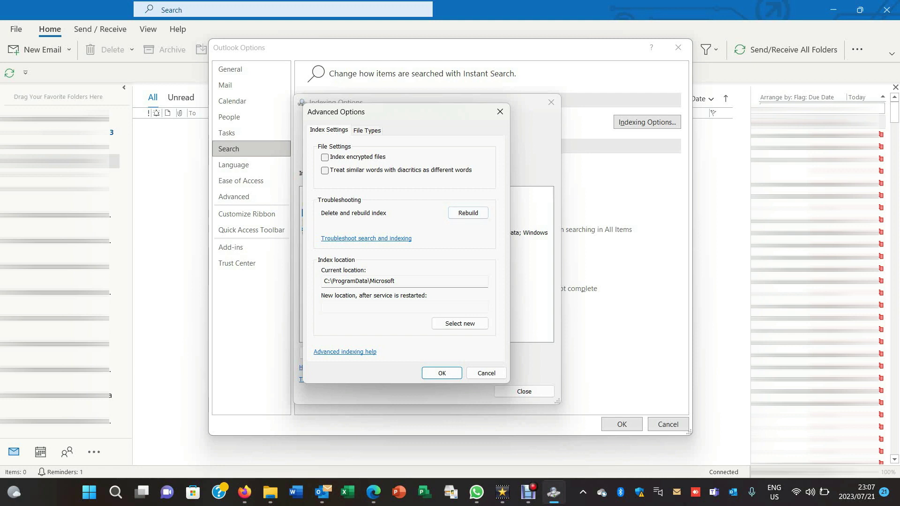
key("Return")
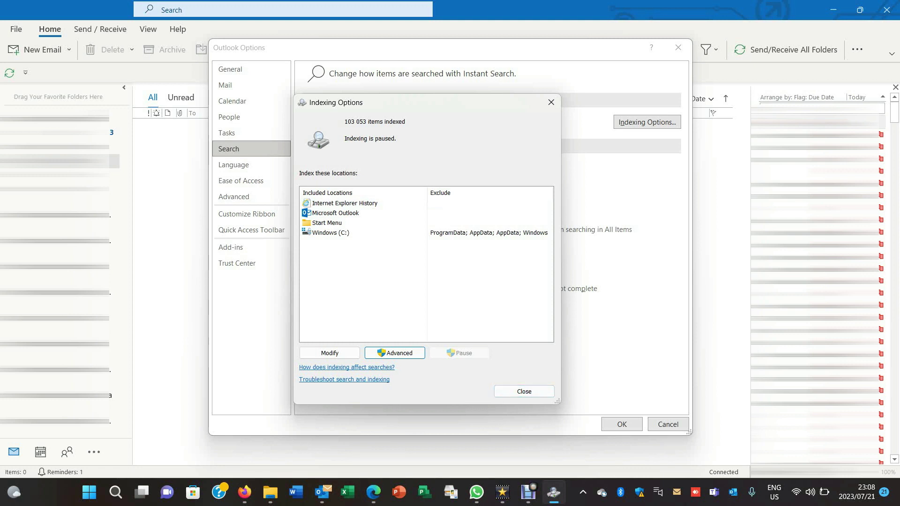
Search the Start menu for 'ser' and launch the Services console.
left_click(88, 493)
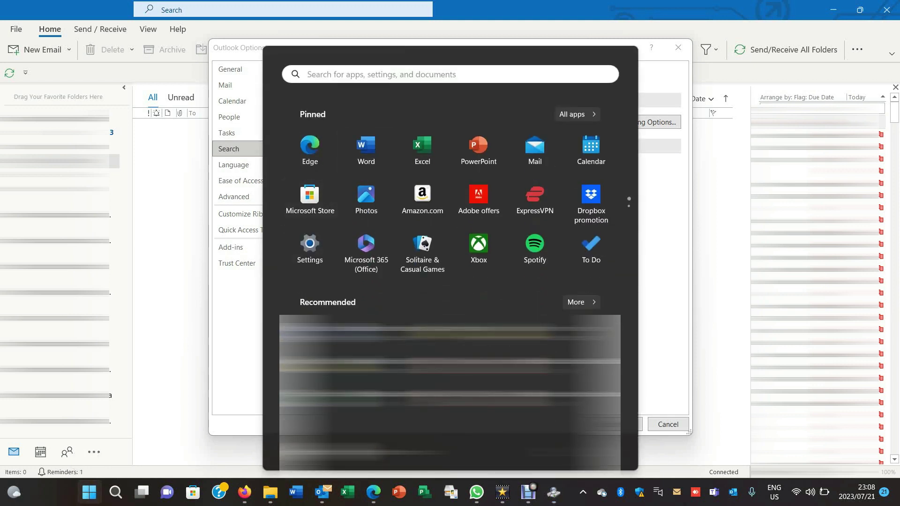
left_click(450, 74)
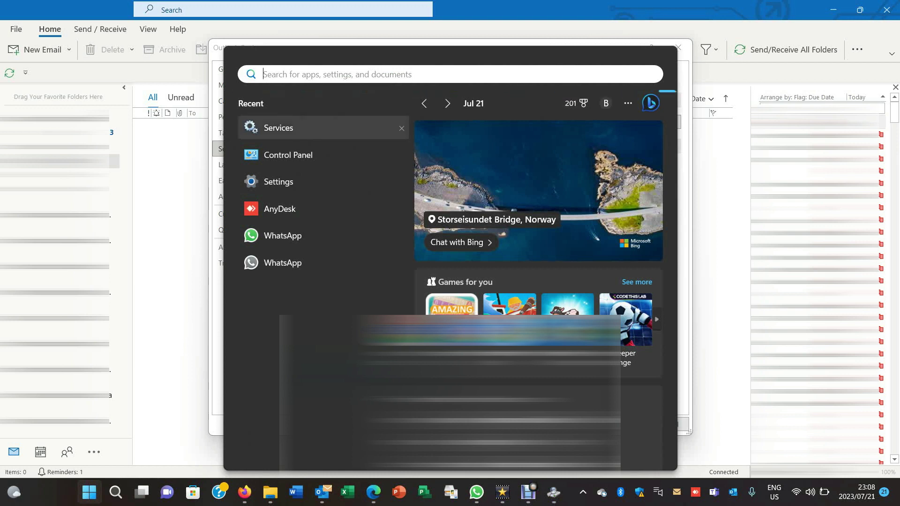
type("ser")
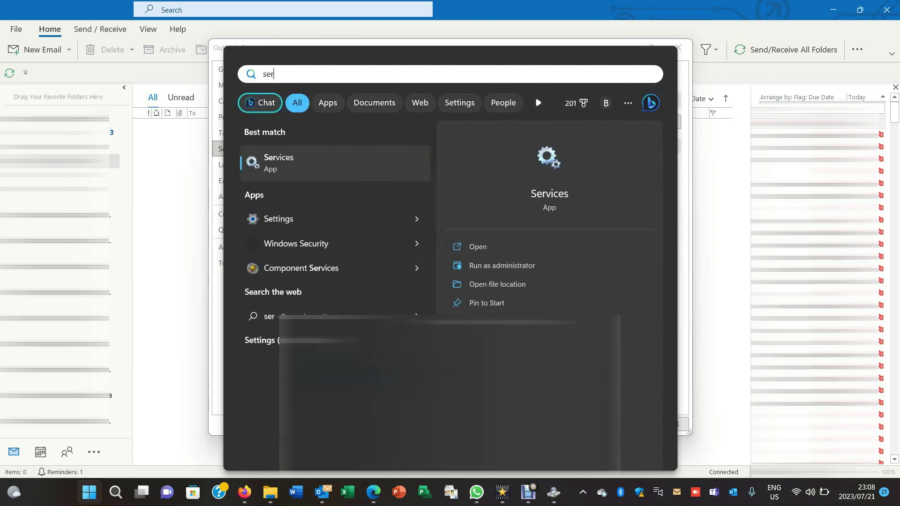
key("Return")
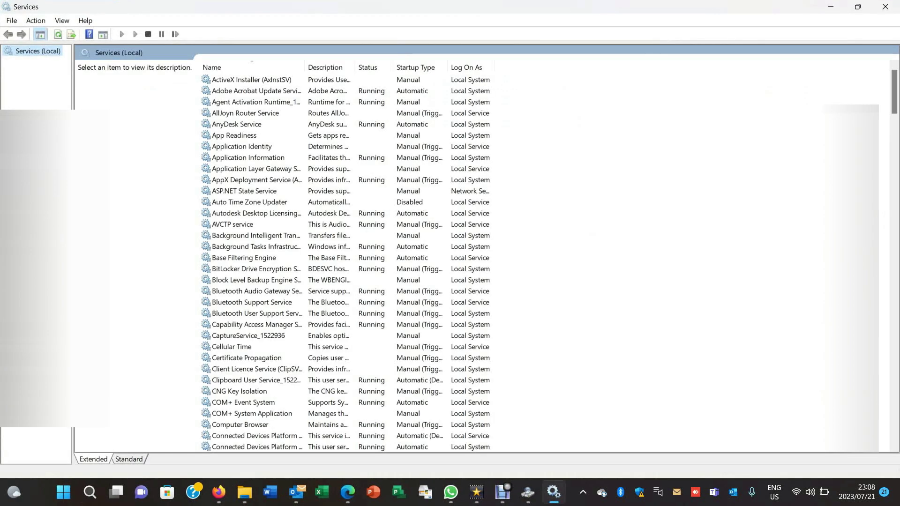
scroll(268, 235, "down", 2)
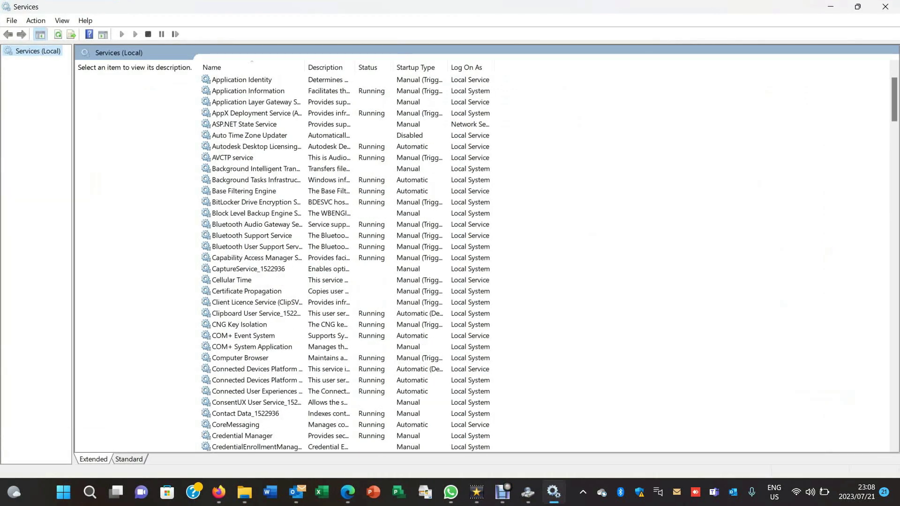
scroll(267, 236, "down", 2)
scroll(267, 236, "down", 2)
scroll(267, 236, "down", 1)
scroll(267, 235, "down", 3)
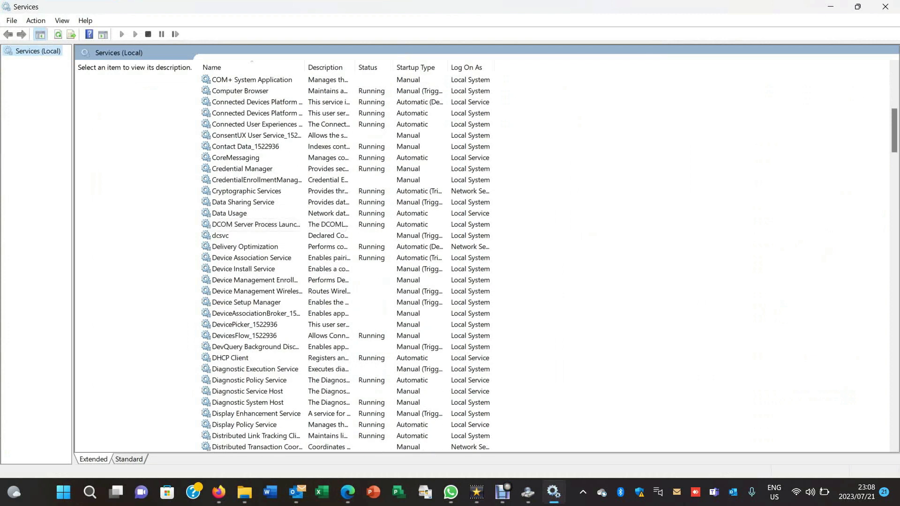
scroll(267, 236, "down", 2)
scroll(268, 235, "down", 2)
scroll(267, 236, "down", 2)
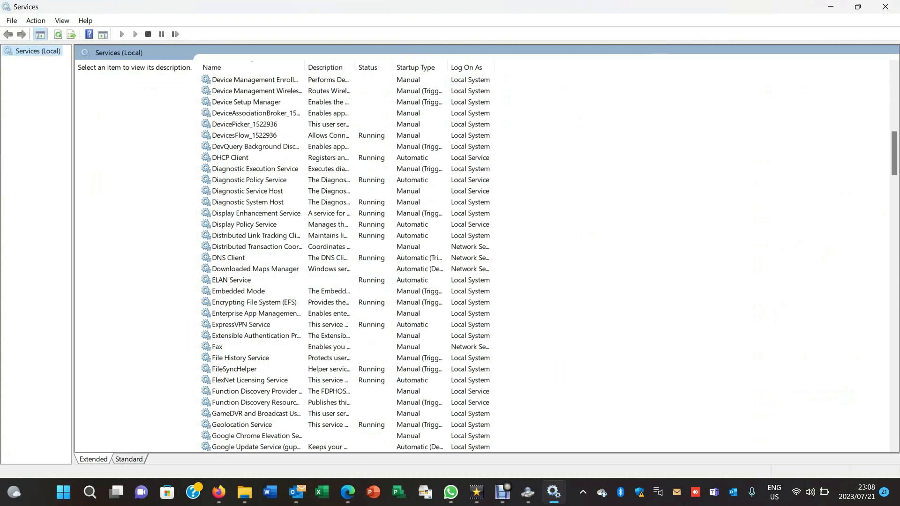
Select the Windows Search service in the Services list to show its details.
left_click(253, 246)
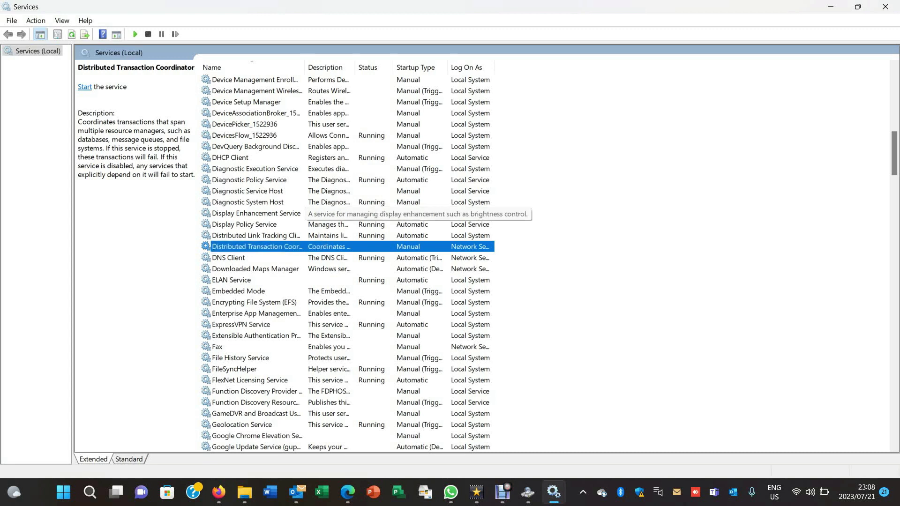
type("wi")
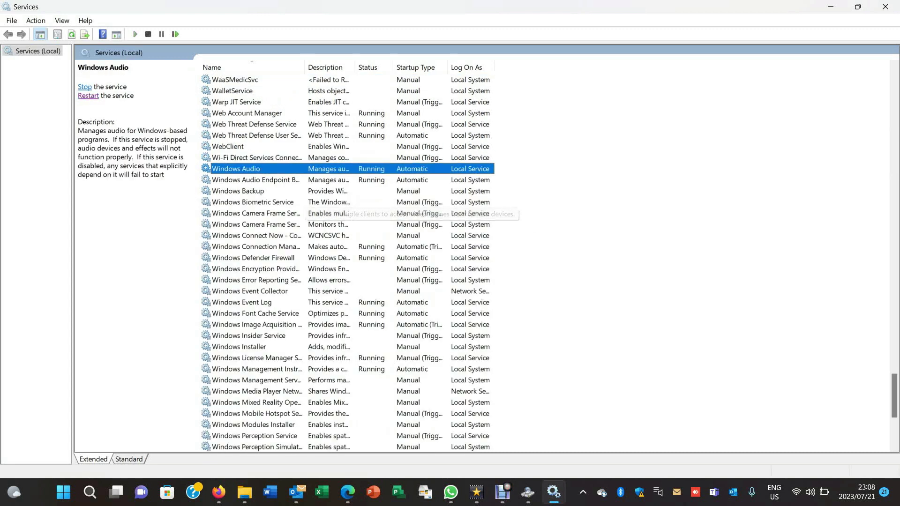
type("n")
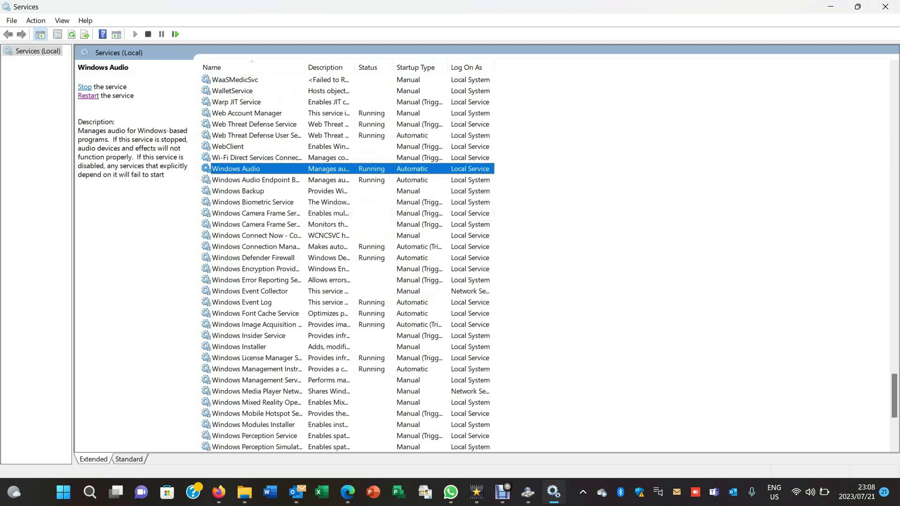
scroll(345, 260, "down", 1)
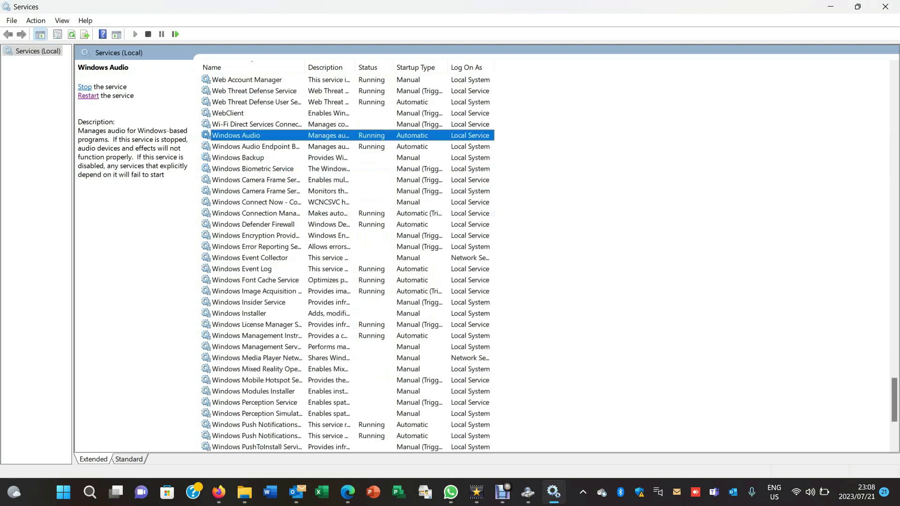
scroll(345, 260, "down", 1)
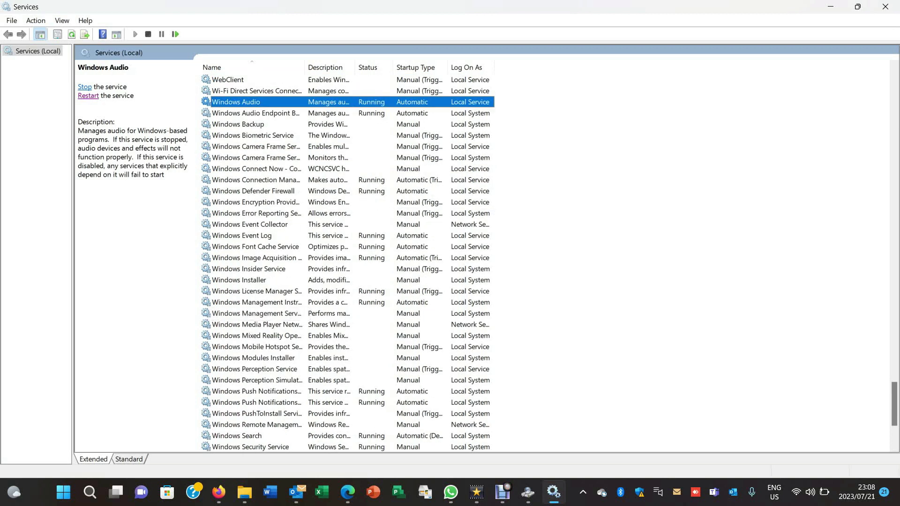
left_click(236, 436)
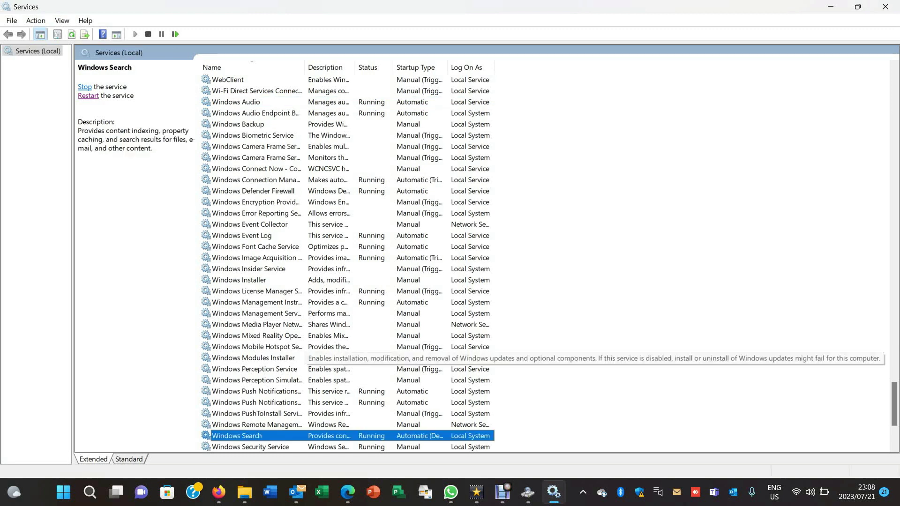
scroll(348, 260, "down", 1)
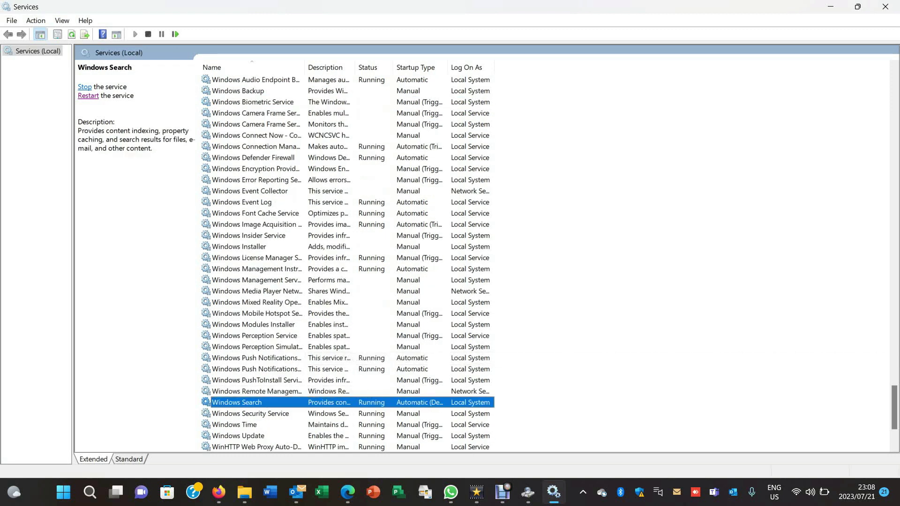
Review Windows Search properties, keep Automatic (Delayed Start) startup, and cancel without changes.
right_click(247, 402)
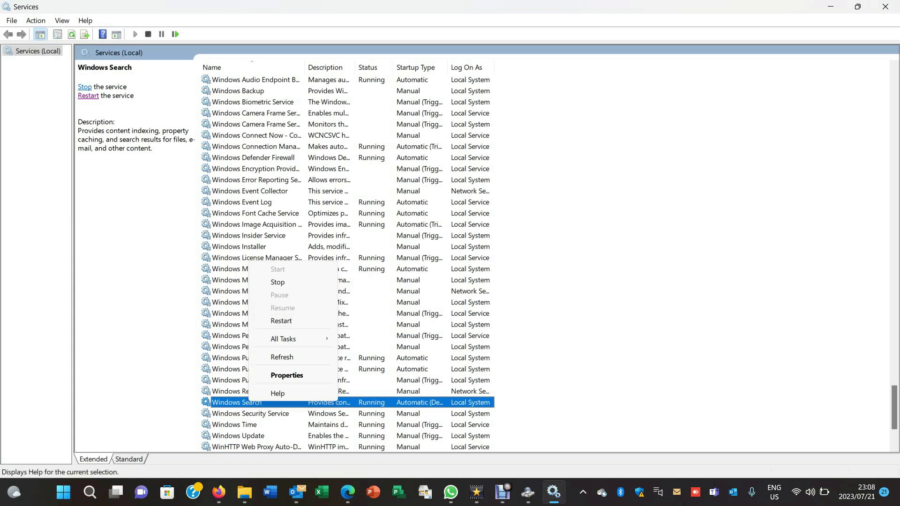
key("Escape")
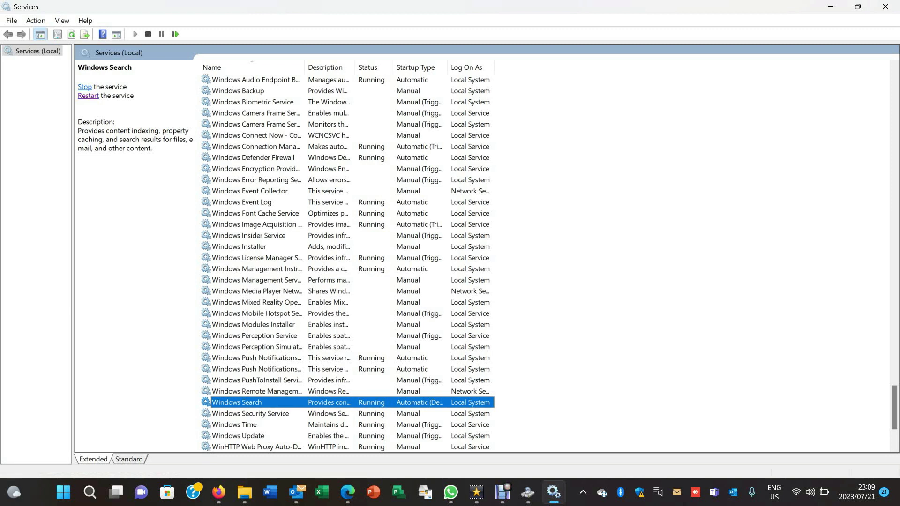
right_click(234, 402)
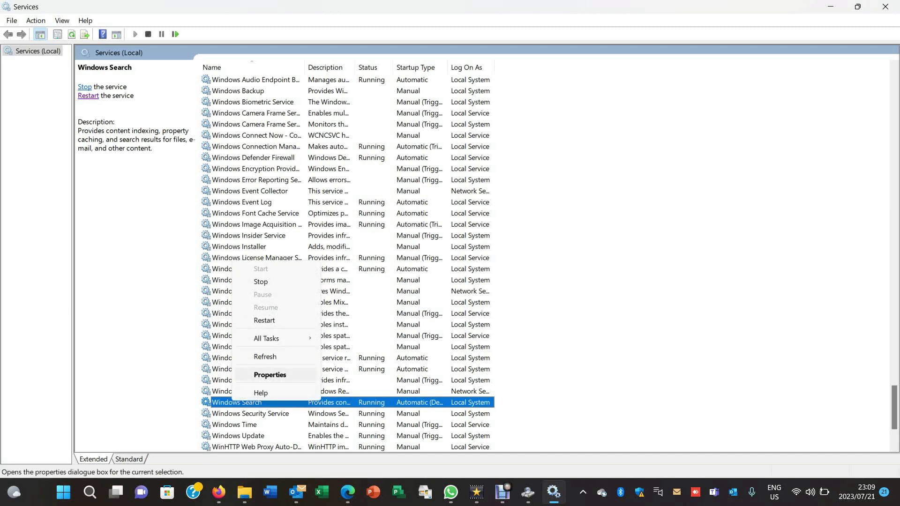
left_click(270, 375)
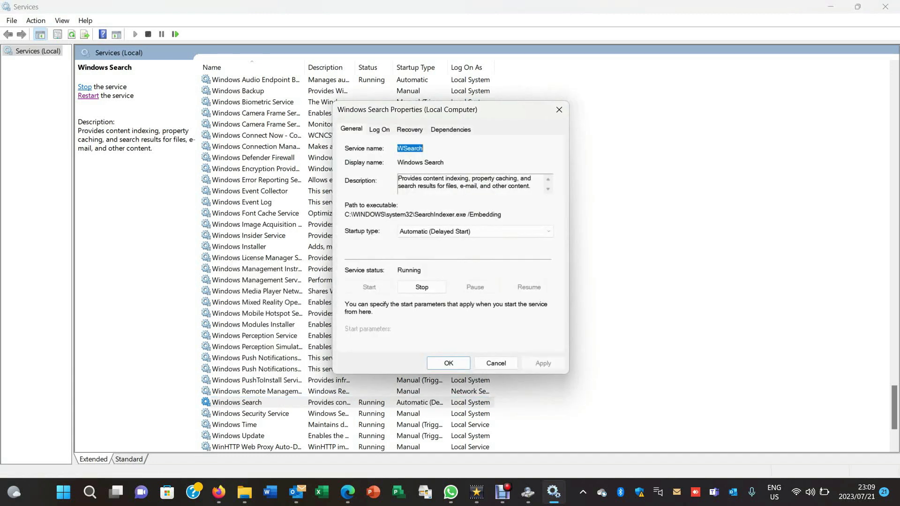
left_click(476, 231)
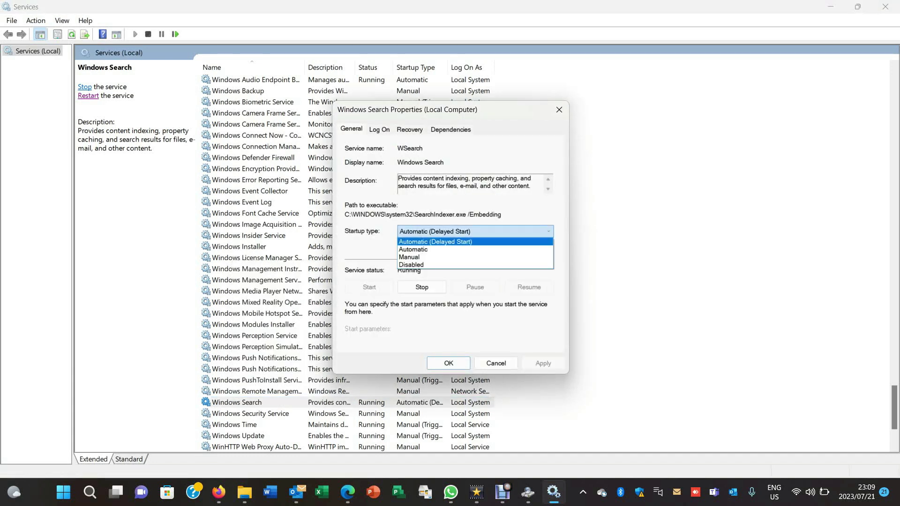
left_click(435, 241)
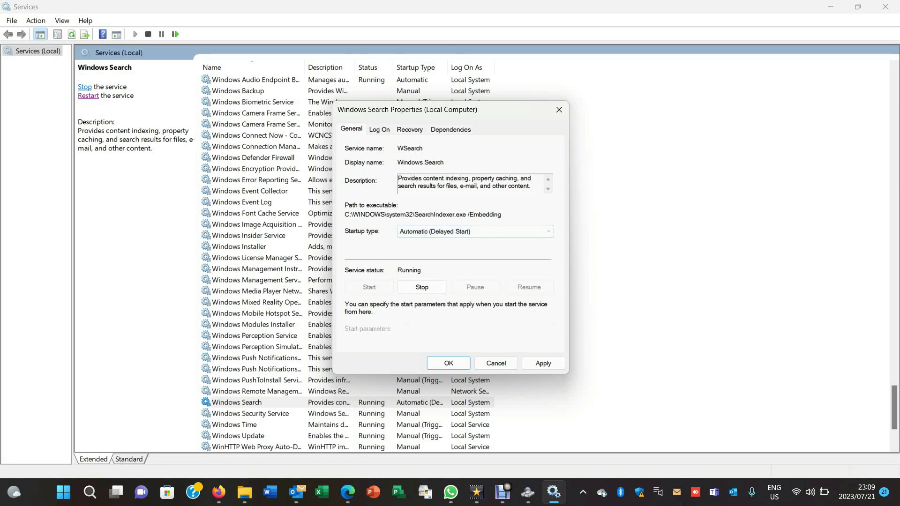
left_click(496, 363)
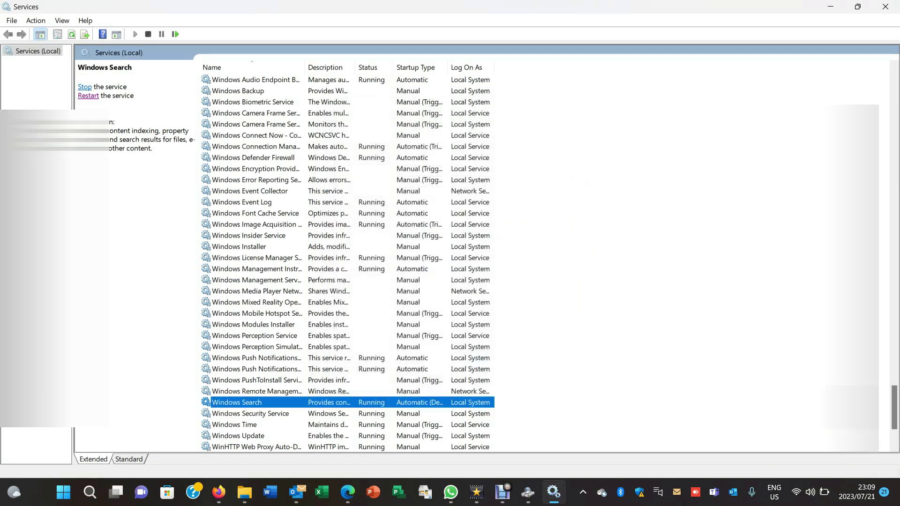
Return to Outlook's paused Indexing Options, then launch Task Manager from the taskbar.
key("alt+Tab")
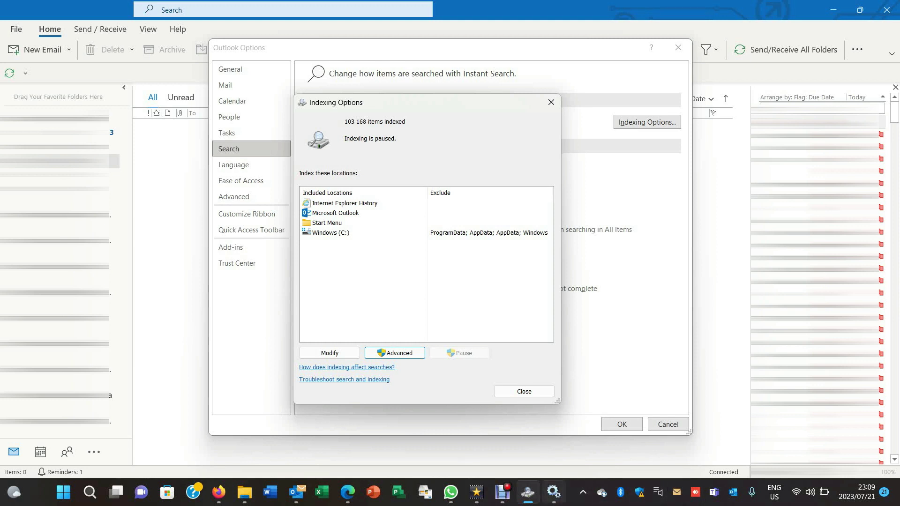
right_click(571, 494)
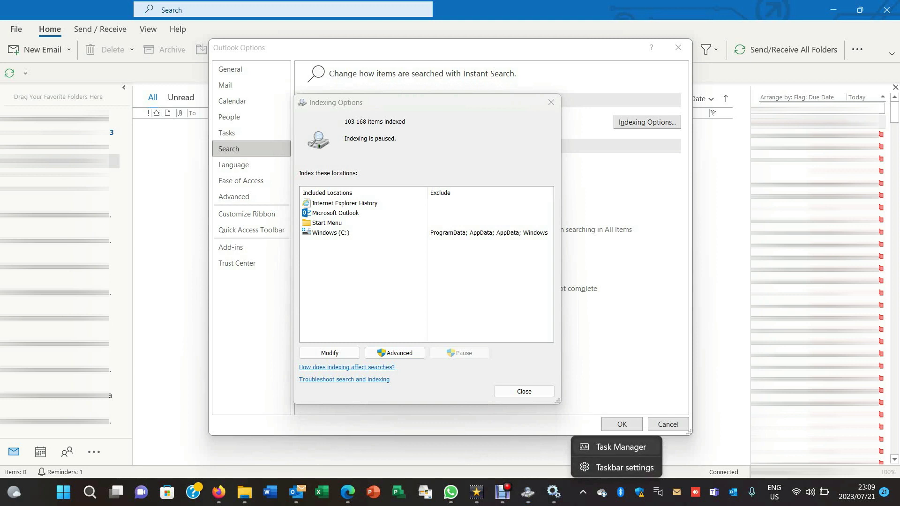
left_click(622, 446)
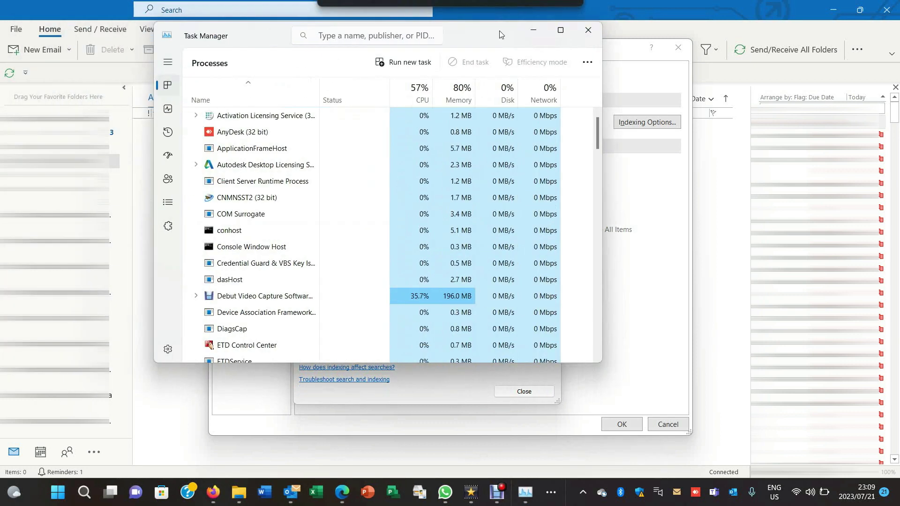
Maximize Task Manager and select WSearch in its Services list.
left_click_drag(106, 29, 250, 41)
left_click(570, 34)
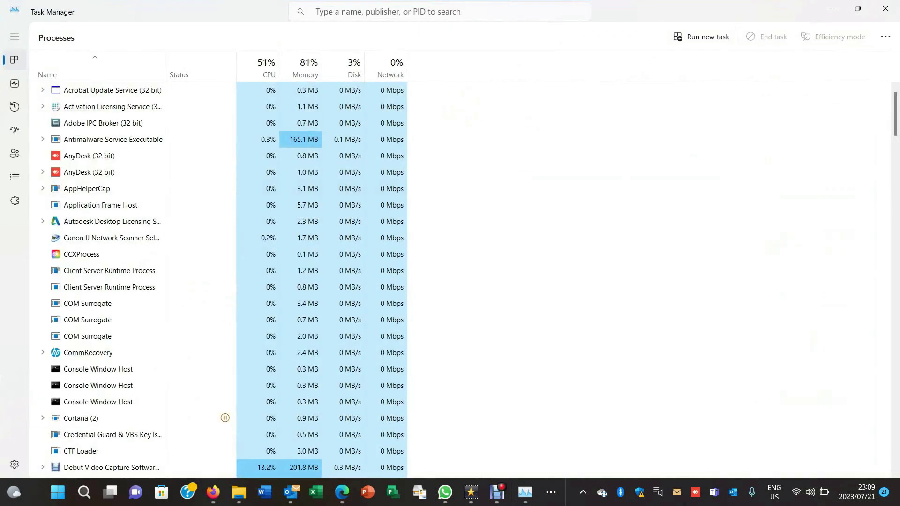
left_click(14, 201)
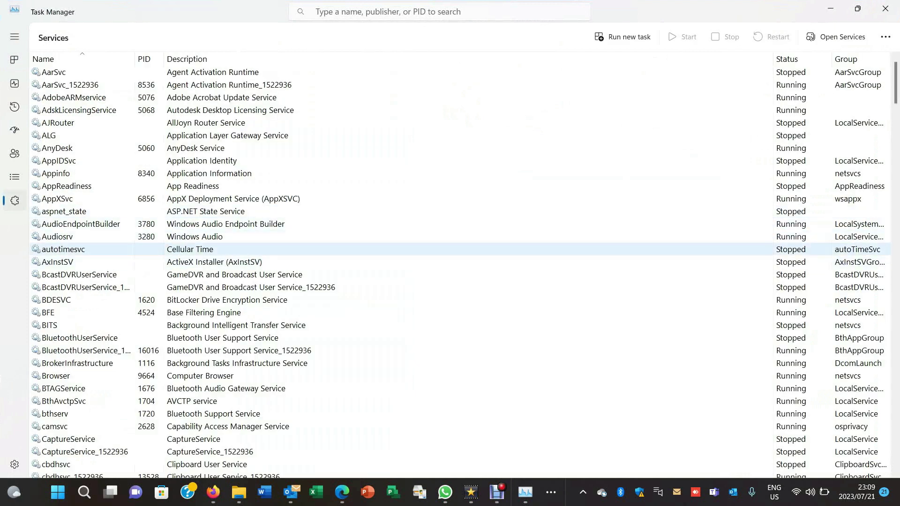
left_click(63, 249)
key("w")
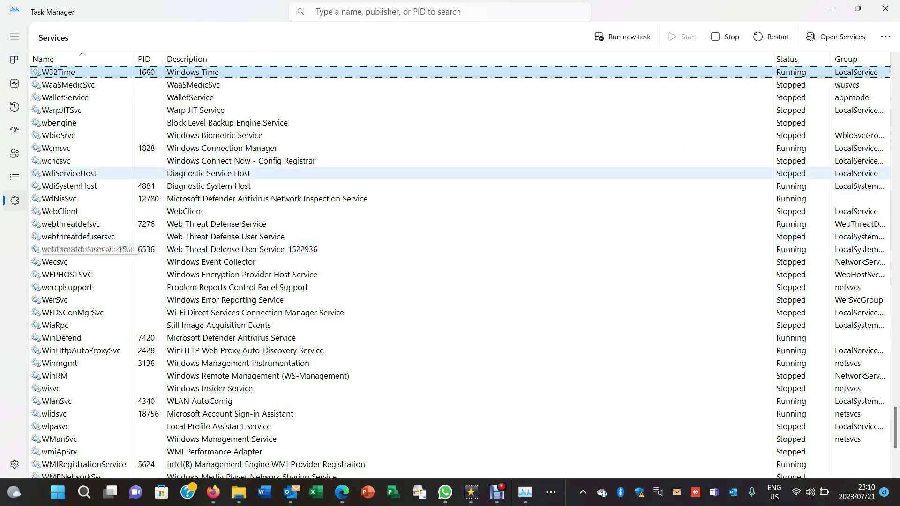
key("s")
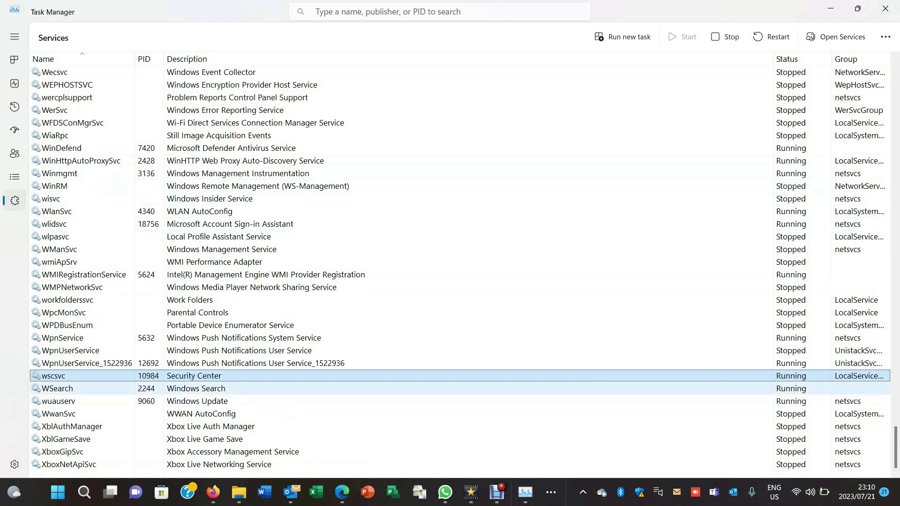
key("Down")
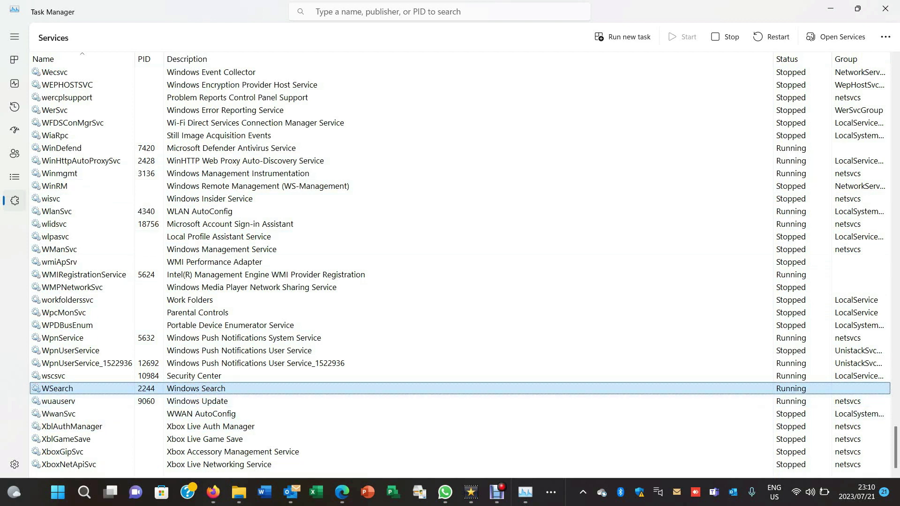
Restart the WSearch (Windows Search) service from Task Manager's Services list.
right_click(90, 388)
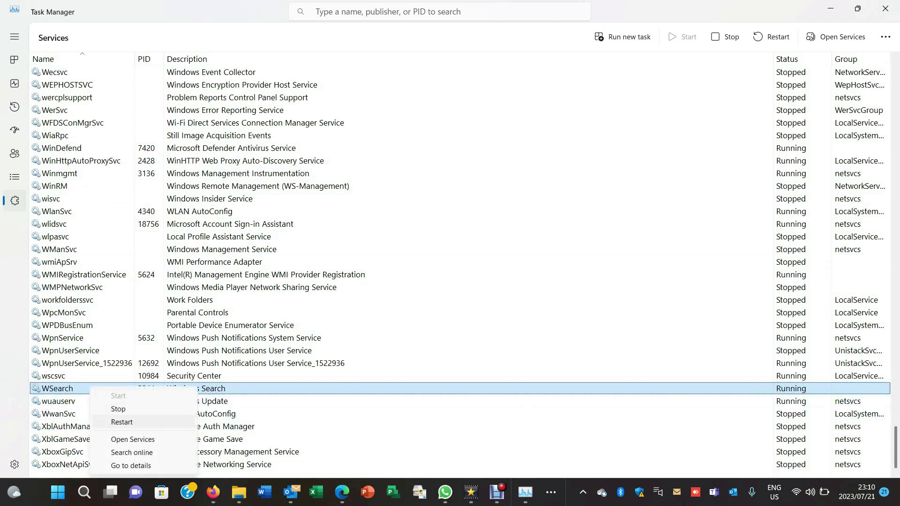
left_click(122, 422)
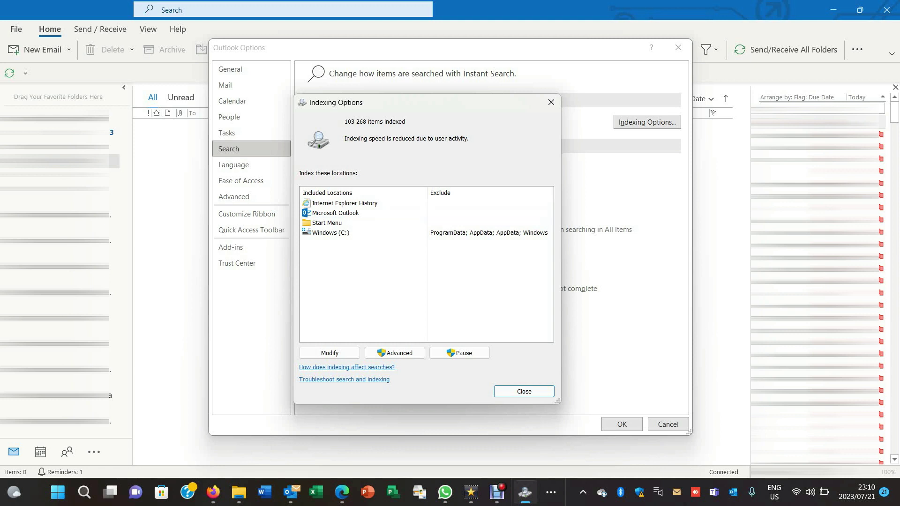
Dismiss Indexing Options with Enter and Outlook Options with Esc.
key("Return")
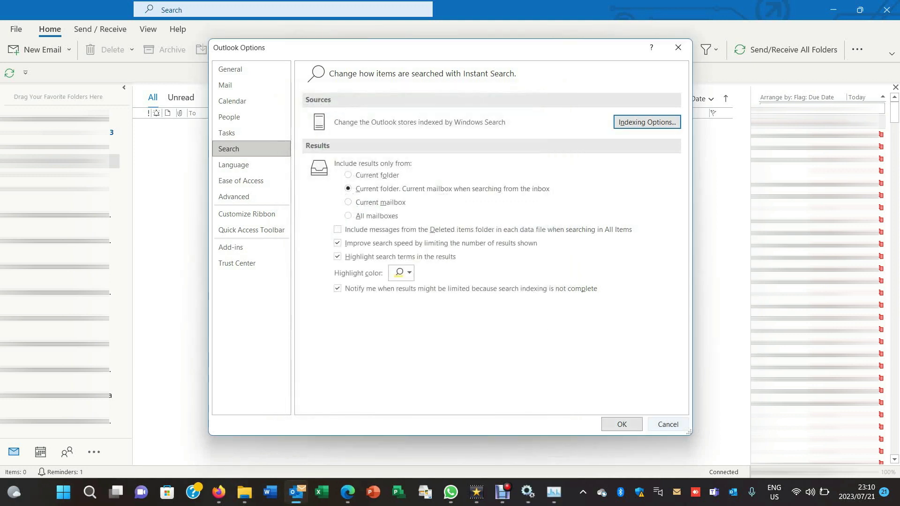
key("Escape")
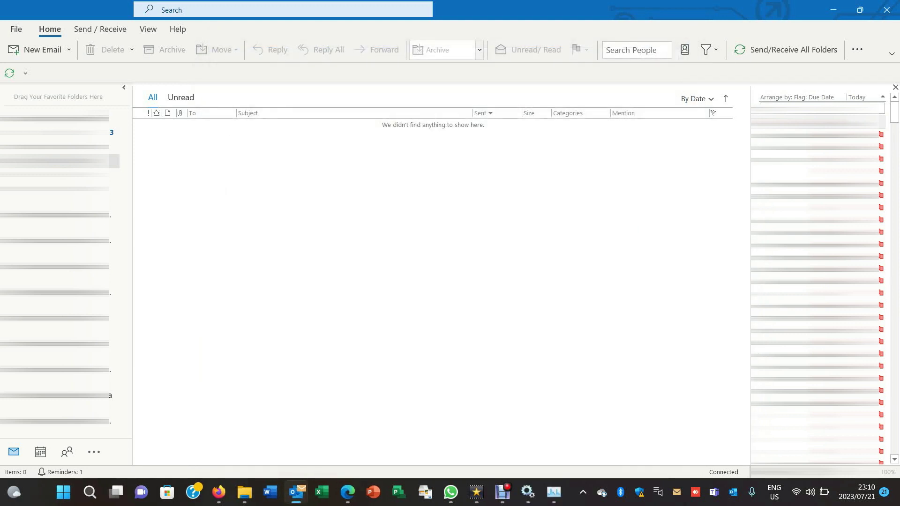